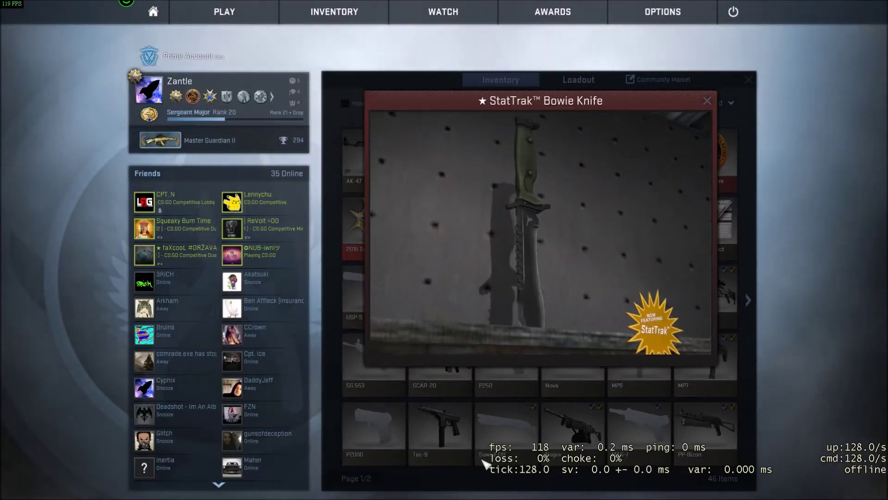
Close the Bowie knife inspection and bring up the developer console to start a local match.
{"action": "key", "text": "Escape"}
{"action": "key", "text": "grave"}
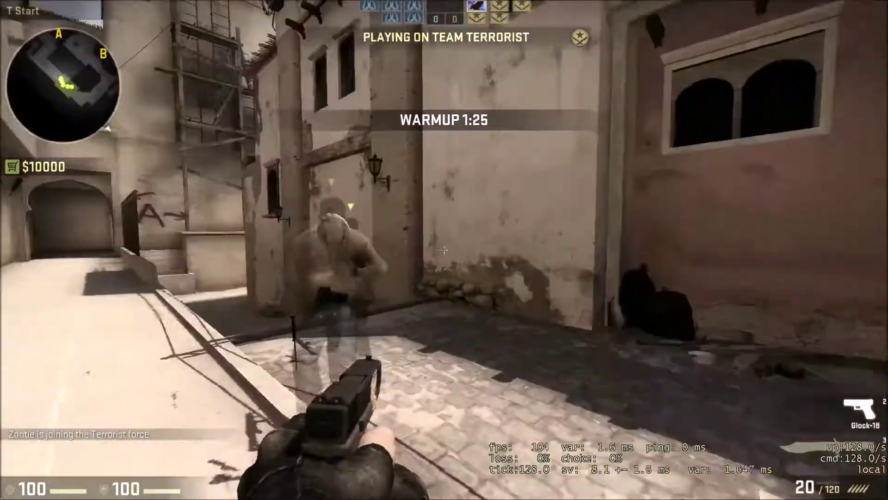
Switch to the Bowie knife and walk along the raised walkway through the arch, inspecting it.
{"action": "key", "text": "3"}
{"action": "key", "text": "w"}
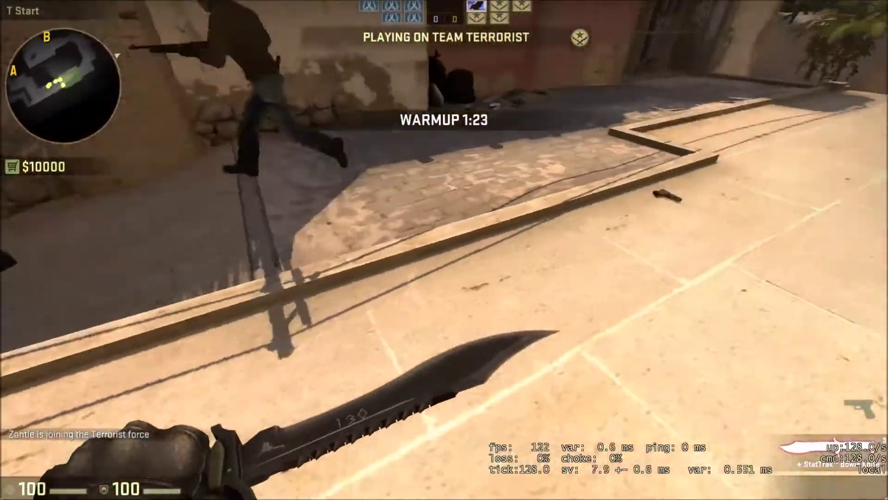
{"action": "key", "text": "w"}
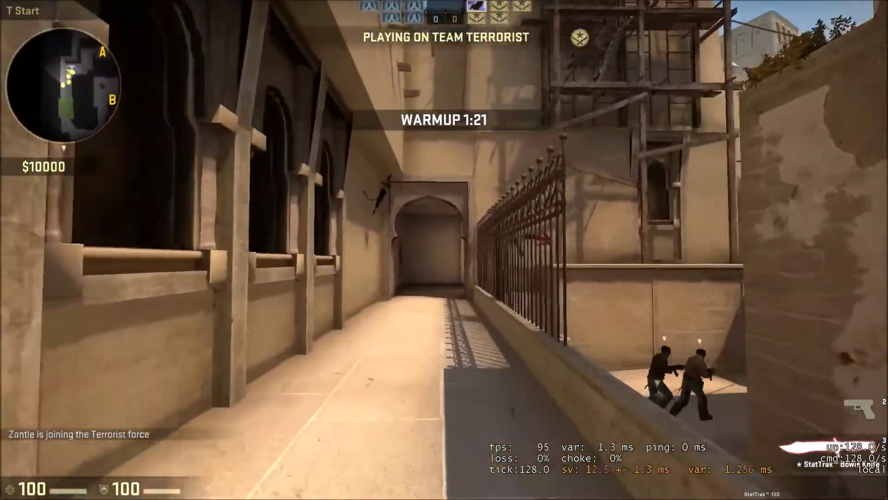
{"action": "key", "text": "f"}
{"action": "key", "text": "w"}
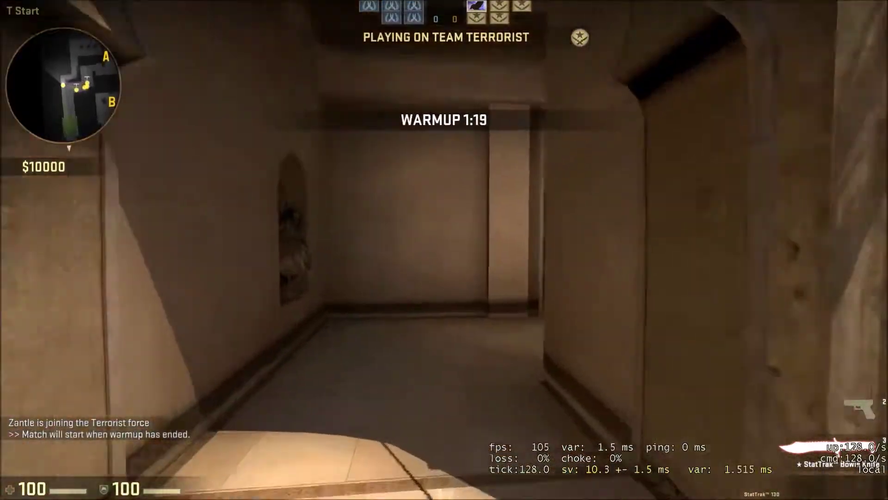
Climb the stairs into Palace Interior's pillared room and continue into the A-site corridor.
{"action": "key", "text": "w"}
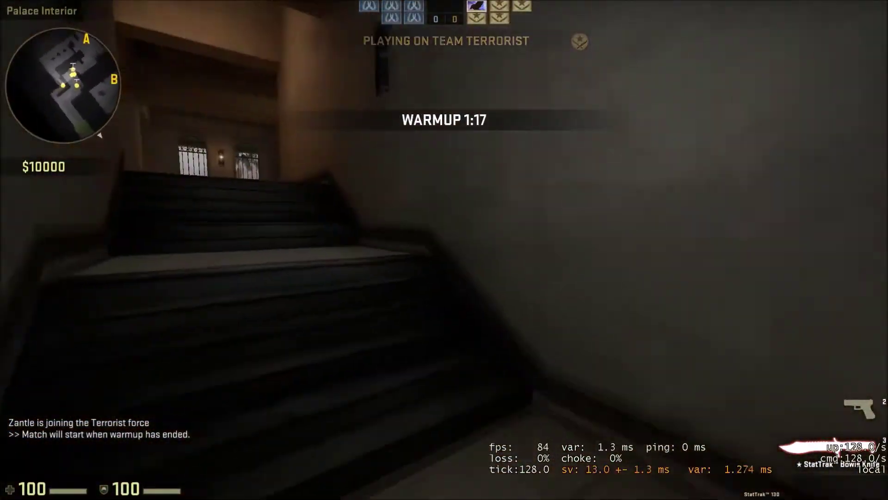
{"action": "key", "text": "w"}
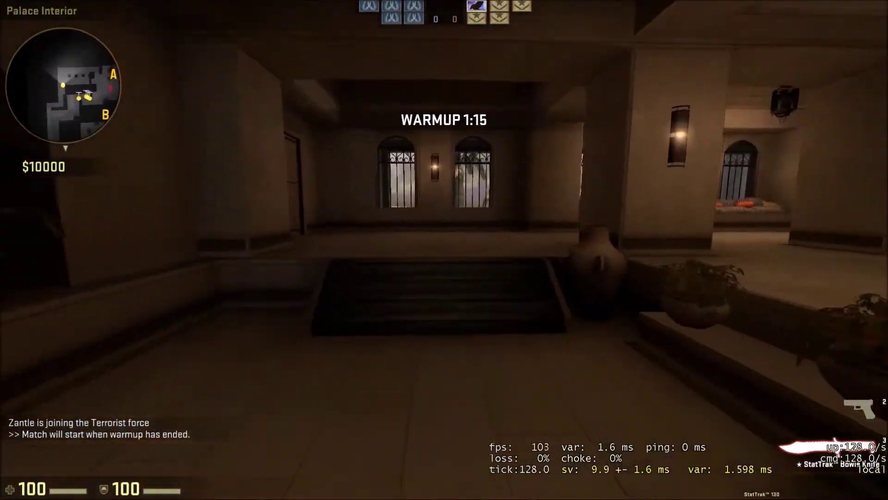
{"action": "key", "text": "f"}
{"action": "key", "text": "w"}
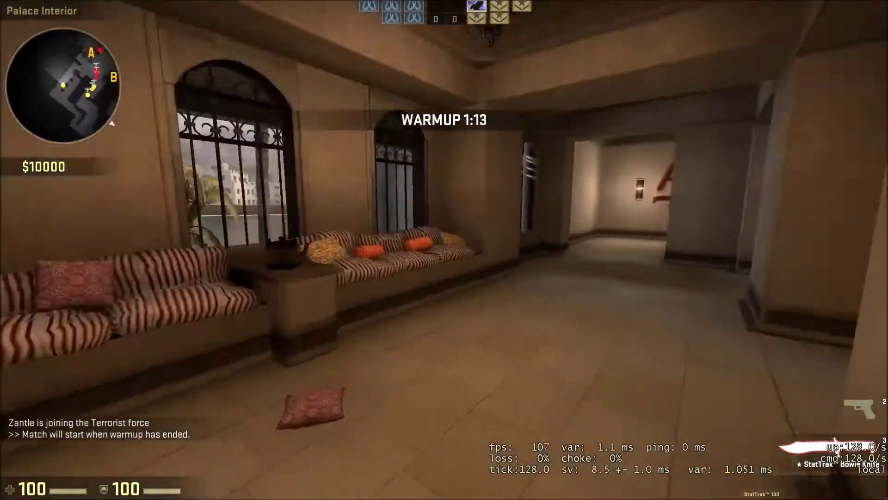
{"action": "key", "text": "w"}
{"action": "key", "text": "f"}
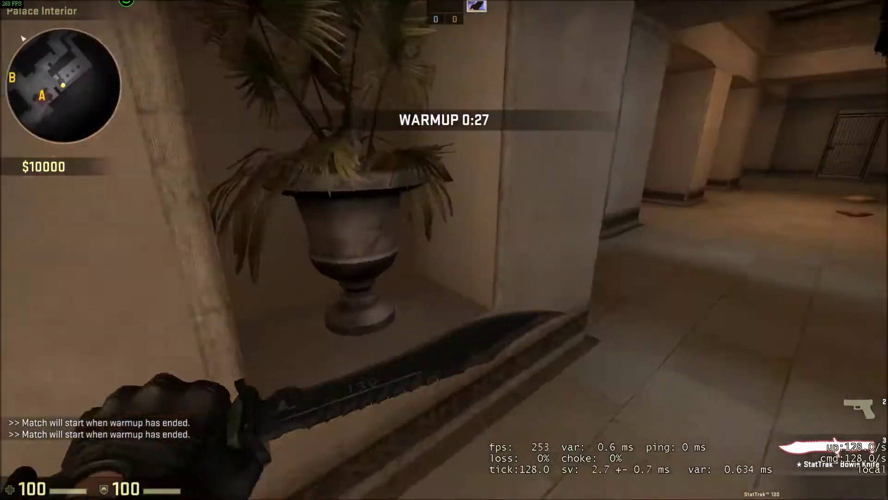
Walk into the corridor marked A while watching the net_graph frame rate.
{"action": "key", "text": "w"}
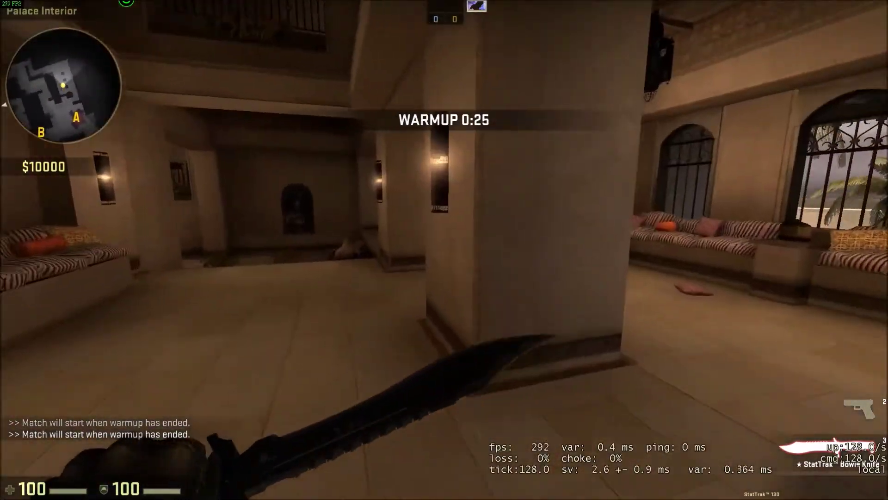
{"action": "key", "text": "w"}
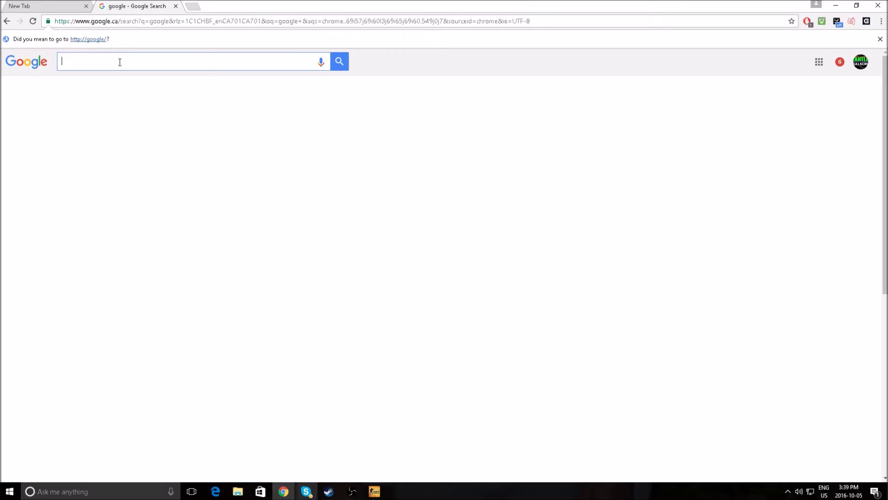
Dismiss the game list and boost window, then search Google for 'razer cortex'.
{"action": "right_click", "coordinate": [374, 491]}
{"action": "left_click", "coordinate": [366, 354]}
{"action": "left_click", "coordinate": [135, 63]}
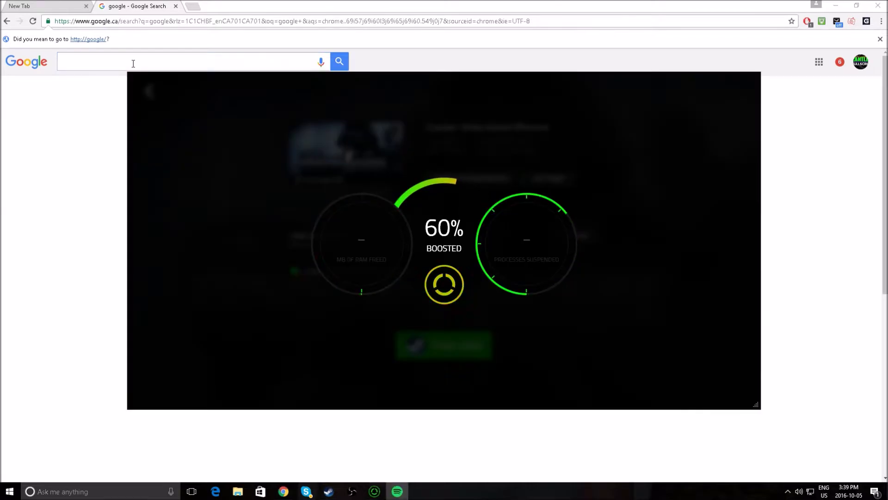
{"action": "left_click", "coordinate": [89, 65]}
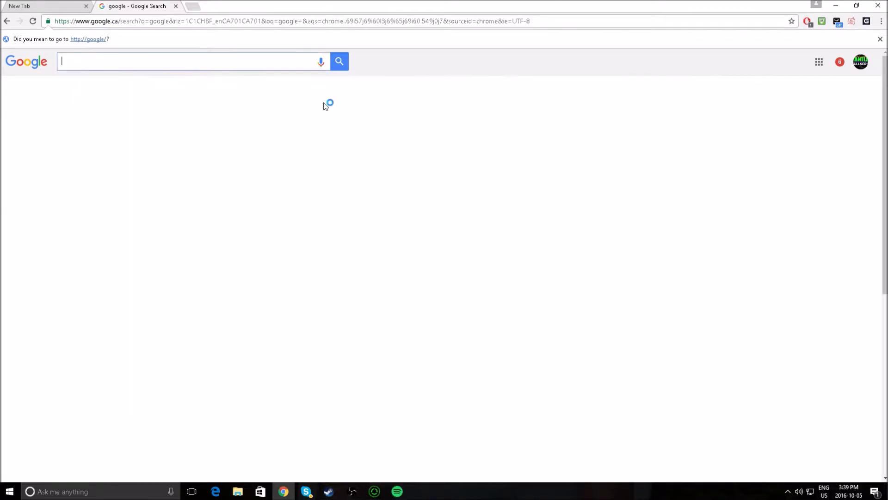
{"action": "type", "text": "raz"}
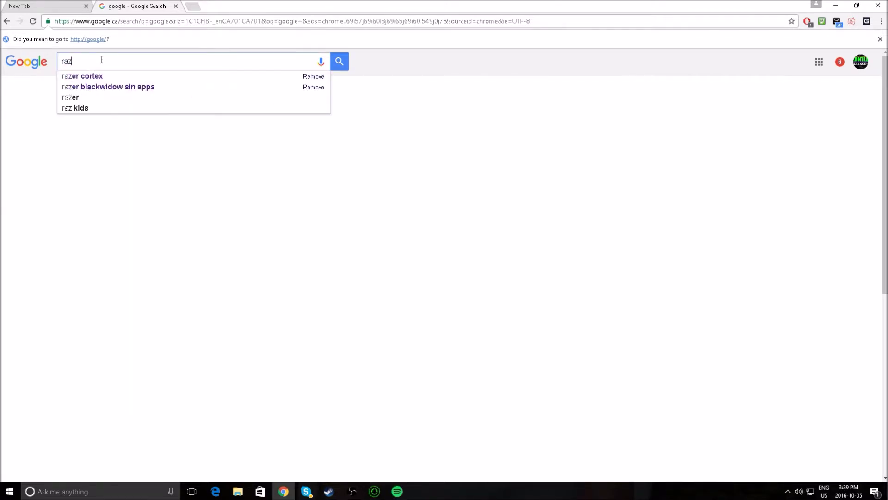
{"action": "type", "text": "er c"}
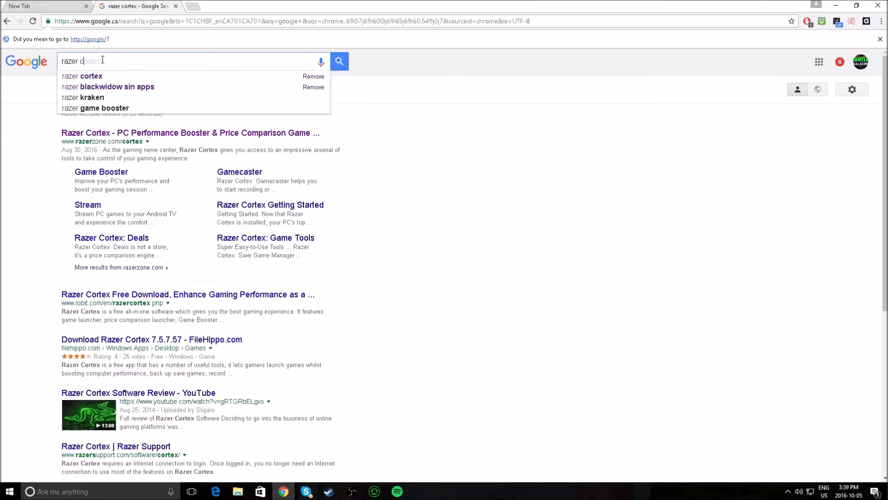
{"action": "type", "text": "ortex"}
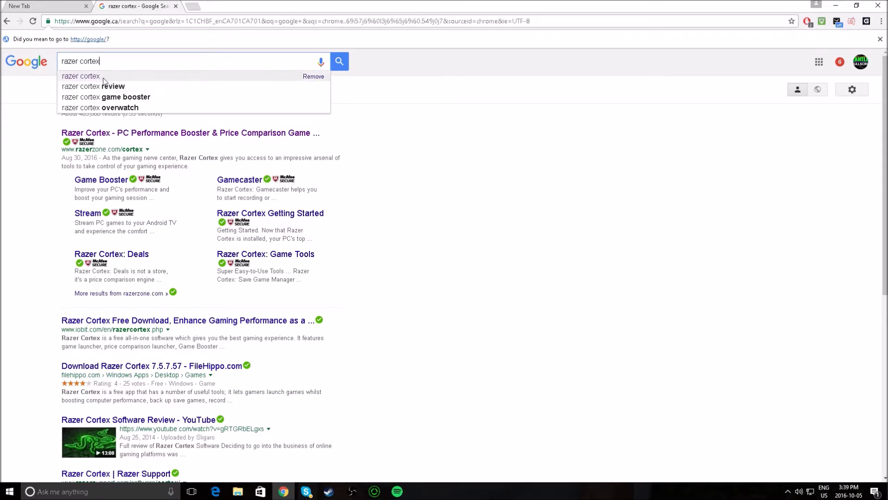
{"action": "key", "text": "Return"}
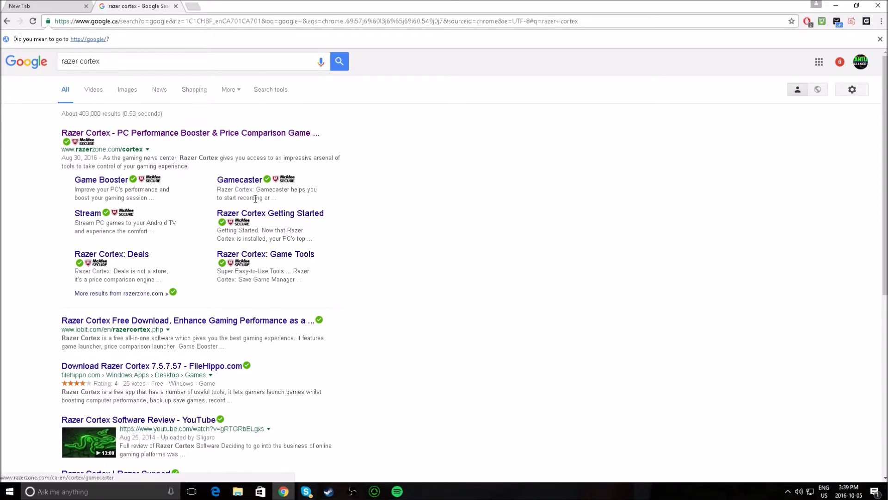
Scroll through the results, highlighting the FileHippo and iobit entries, then scroll back up.
{"action": "scroll", "coordinate": [291, 258], "scroll_direction": "down", "scroll_amount": 1}
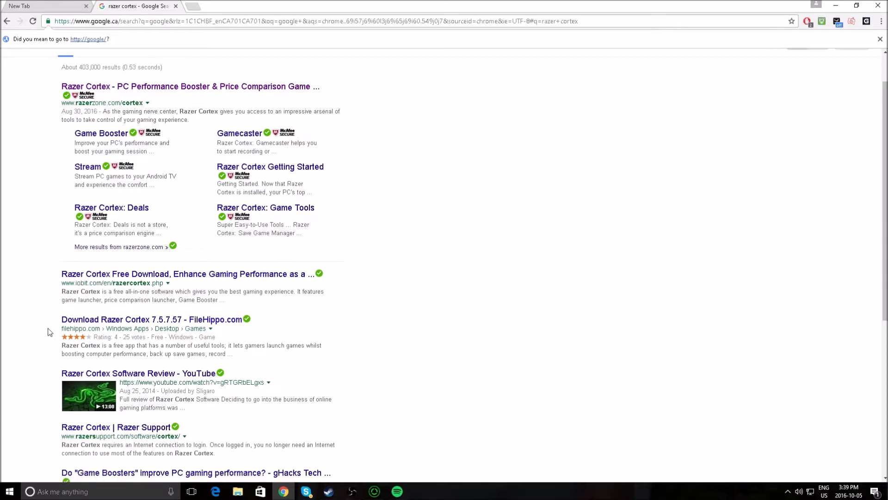
{"action": "left_click_drag", "start_coordinate": [55, 332], "coordinate": [117, 335]}
{"action": "left_click", "coordinate": [42, 303]}
{"action": "left_click_drag", "start_coordinate": [53, 292], "coordinate": [88, 291]}
{"action": "left_click", "coordinate": [95, 292]}
{"action": "scroll", "coordinate": [29, 195], "scroll_direction": "up", "scroll_amount": 1}
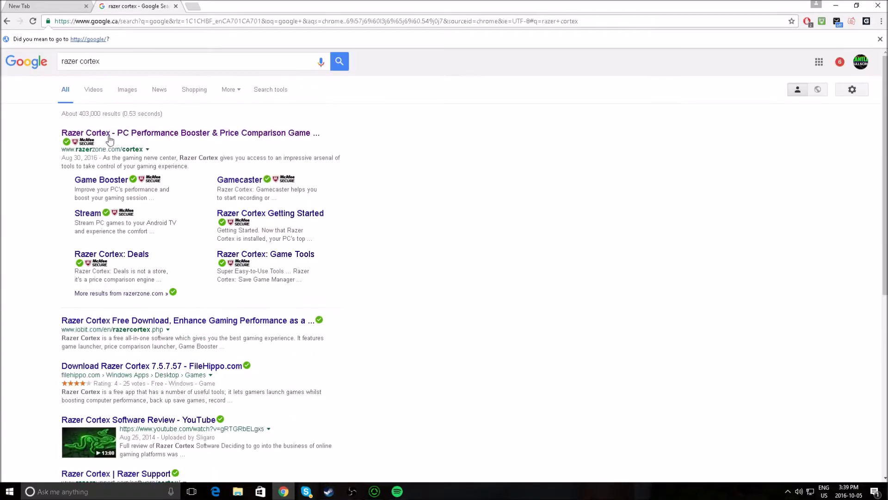
Open the official Razer Cortex page, download RazerCortexSetup.exe, and launch the installer.
{"action": "left_click", "coordinate": [138, 134]}
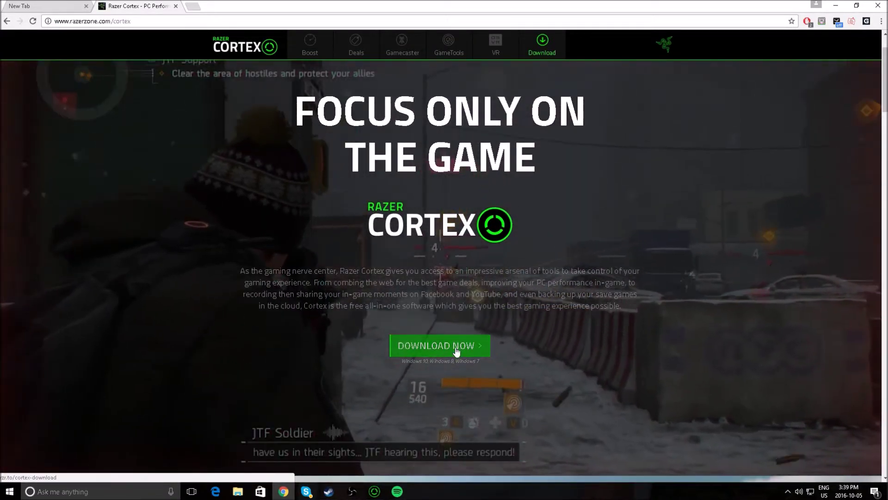
{"action": "scroll", "coordinate": [96, 417], "scroll_direction": "down", "scroll_amount": 3}
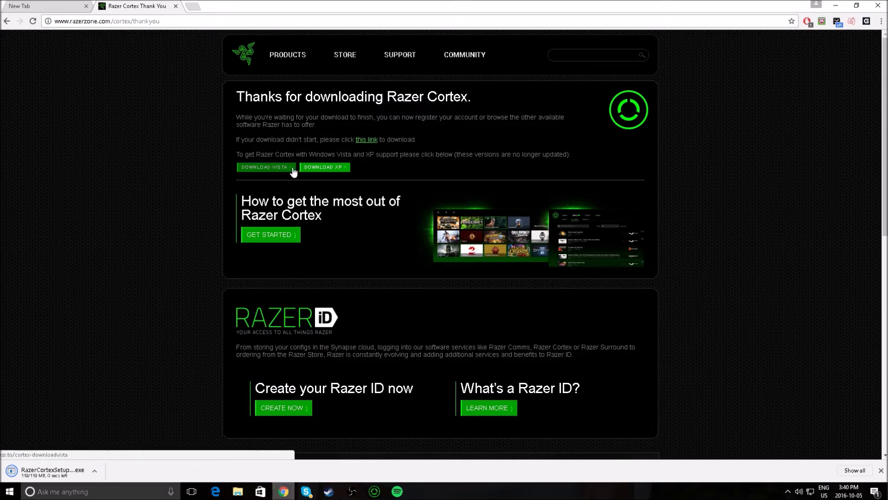
{"action": "left_click", "coordinate": [68, 464]}
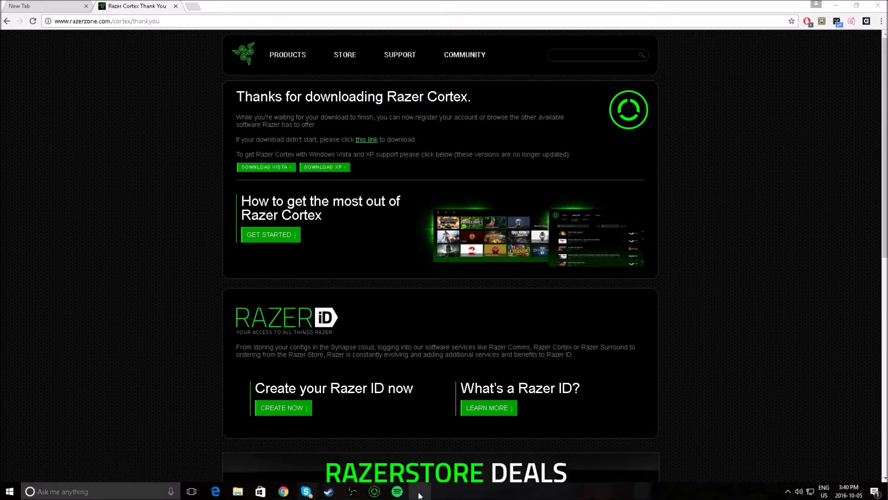
Install Razer Cortex and finish the Setup wizard once the progress bar completes.
{"action": "left_click", "coordinate": [498, 320]}
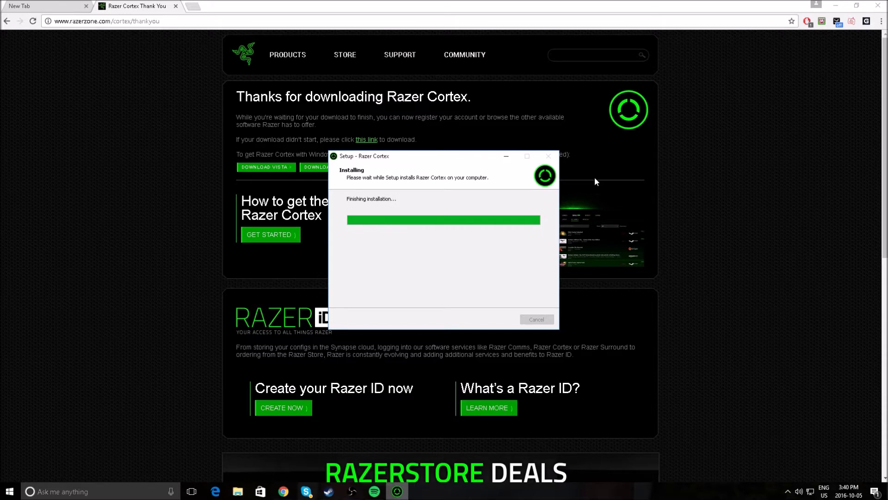
{"action": "left_click", "coordinate": [497, 322]}
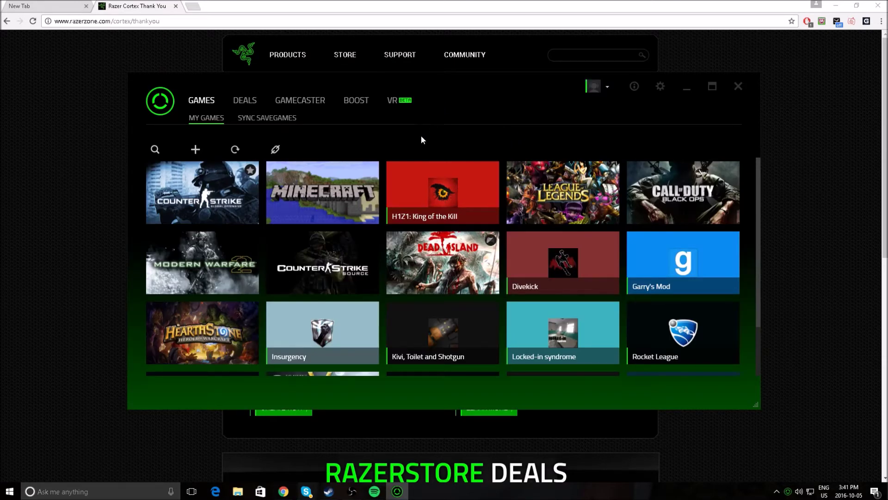
Scroll the MY GAMES grid and open the Counter-Strike Global Offensive tile.
{"action": "scroll", "coordinate": [381, 229], "scroll_direction": "down", "scroll_amount": 1}
{"action": "scroll", "coordinate": [381, 229], "scroll_direction": "up", "scroll_amount": 1}
{"action": "scroll", "coordinate": [398, 207], "scroll_direction": "down", "scroll_amount": 1}
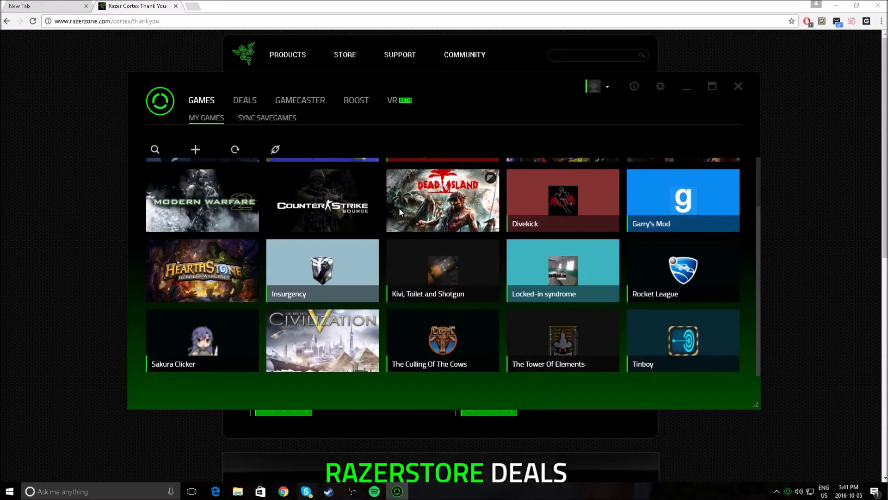
{"action": "scroll", "coordinate": [630, 287], "scroll_direction": "up", "scroll_amount": 1}
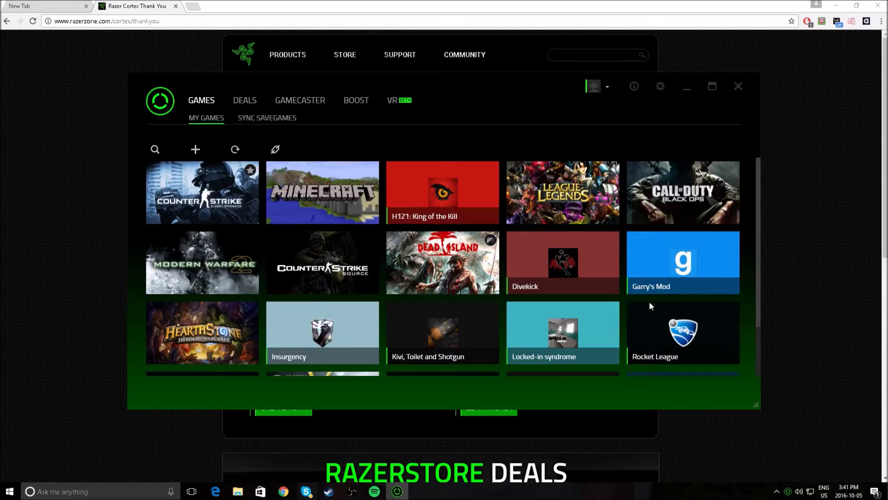
{"action": "scroll", "coordinate": [412, 355], "scroll_direction": "down", "scroll_amount": 1}
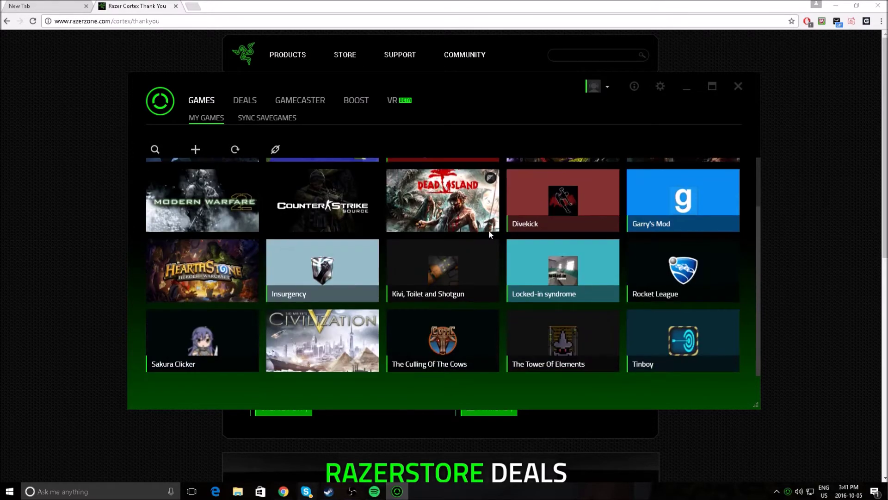
{"action": "scroll", "coordinate": [489, 230], "scroll_direction": "up", "scroll_amount": 1}
{"action": "left_click", "coordinate": [219, 214]}
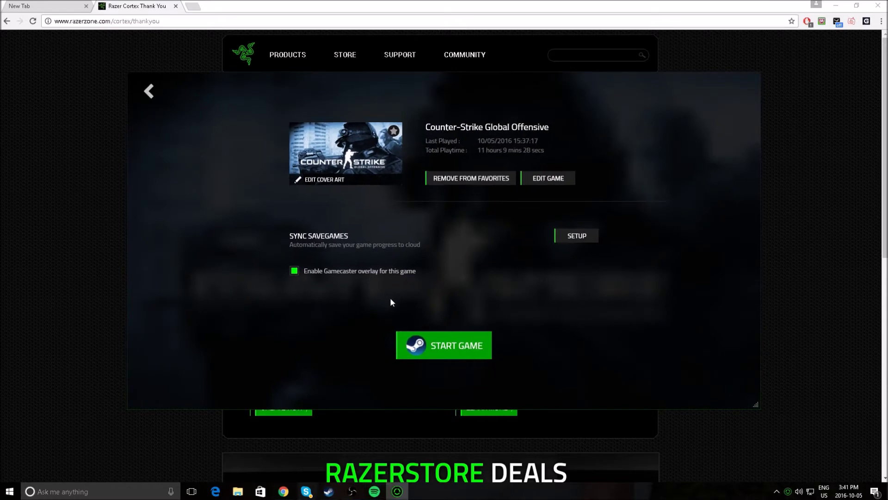
Review the Sync Savegames and Boost pages, then start CS:GO from My Games with boost.
{"action": "left_click", "coordinate": [569, 238]}
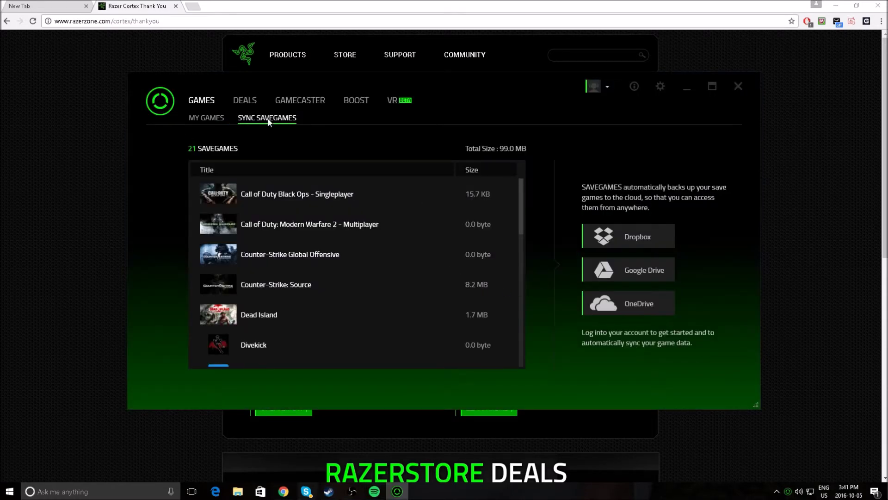
{"action": "left_click", "coordinate": [356, 104]}
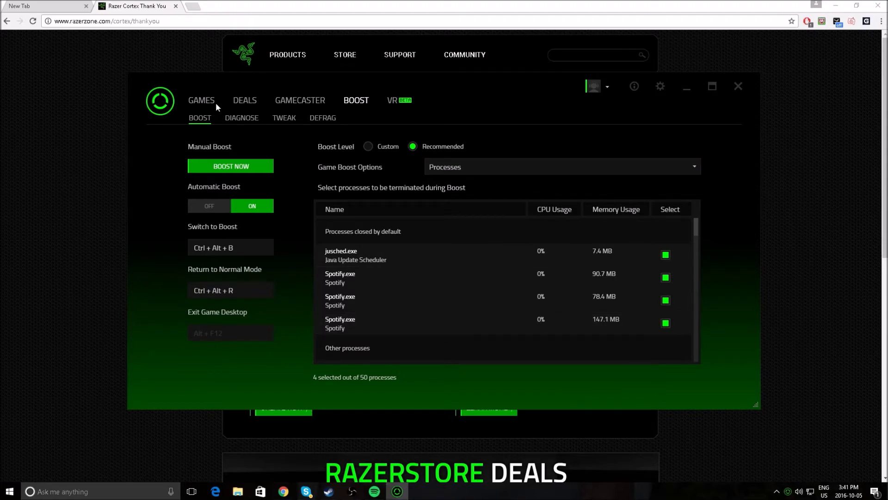
{"action": "left_click", "coordinate": [203, 101]}
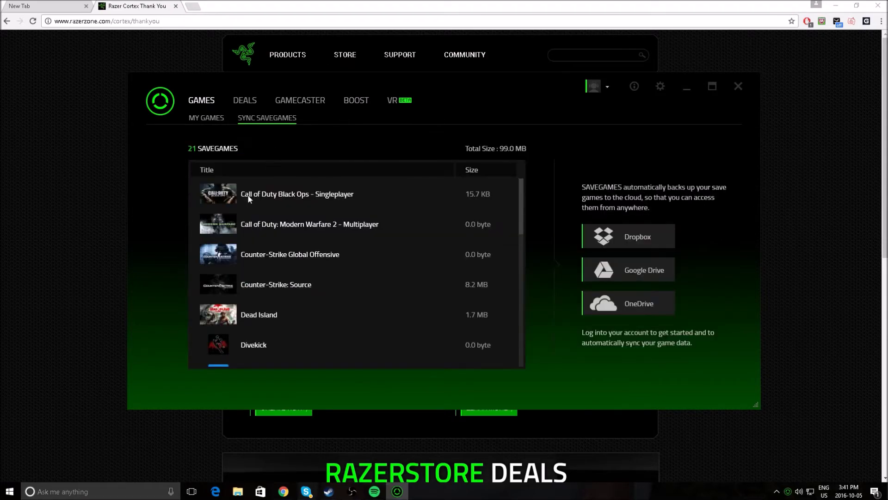
{"action": "left_click", "coordinate": [204, 118]}
{"action": "left_click", "coordinate": [199, 189]}
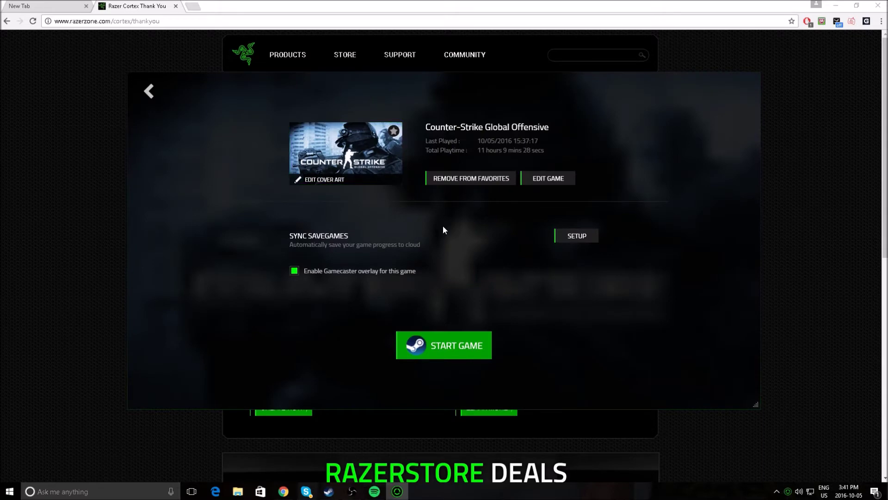
{"action": "left_click", "coordinate": [449, 347]}
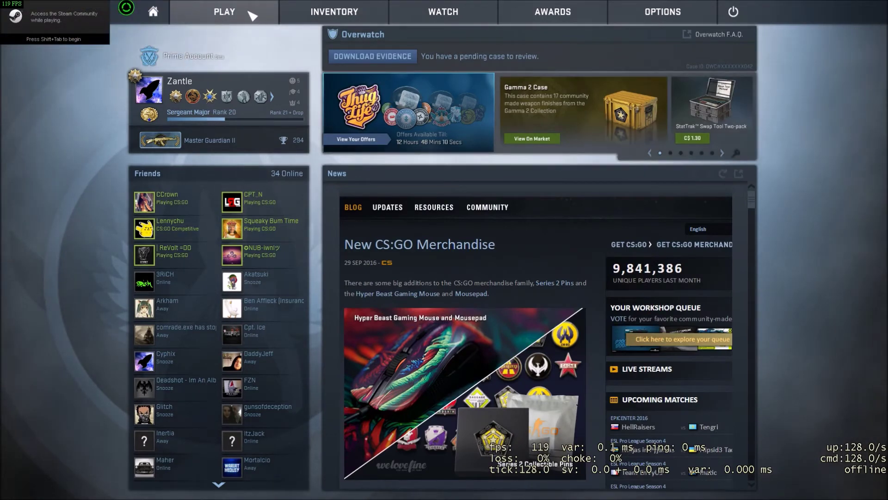
{"action": "mouse_move", "coordinate": [155, 120]}
{"action": "key", "text": "grave"}
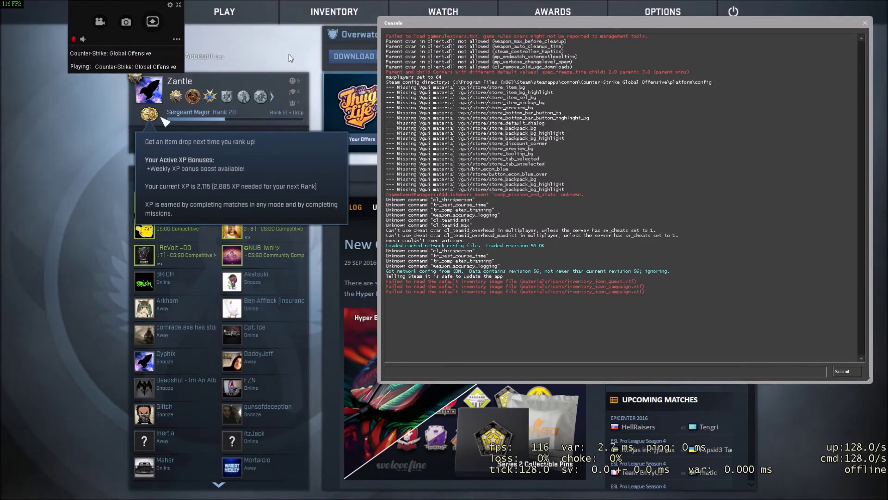
{"action": "key", "text": "grave"}
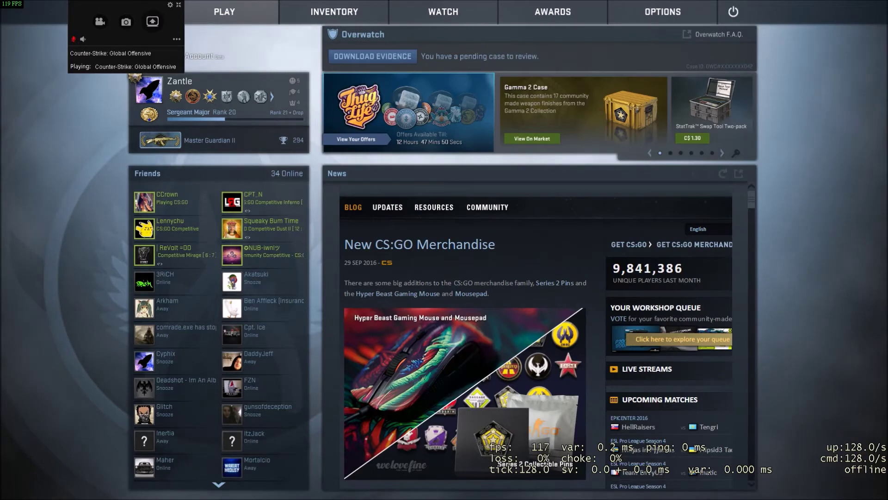
{"action": "key", "text": "shift+Tab"}
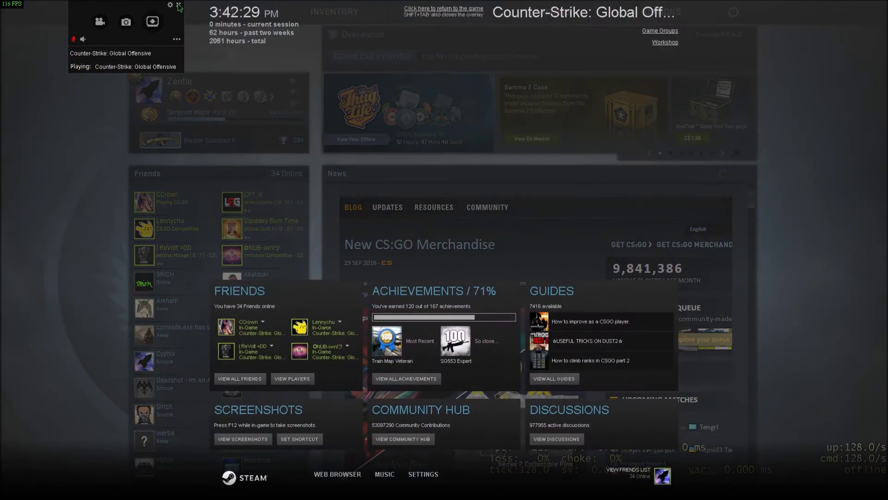
{"action": "key", "text": "shift+Tab"}
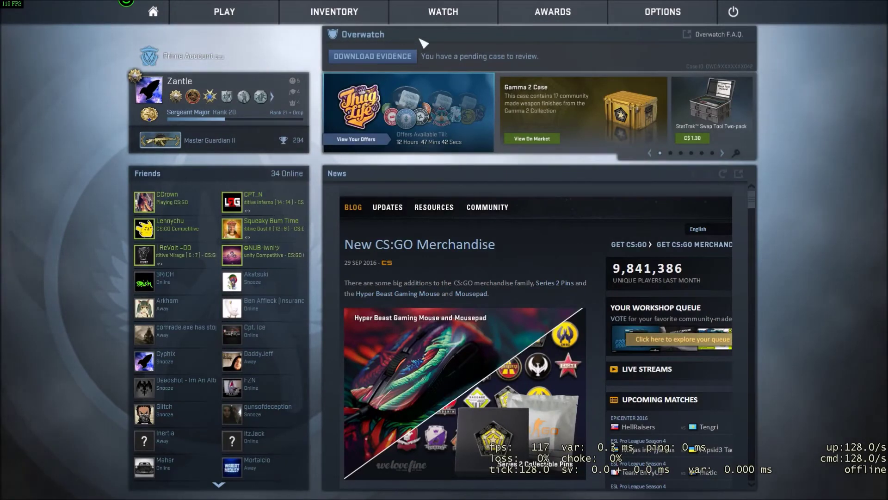
{"action": "key", "text": "grave"}
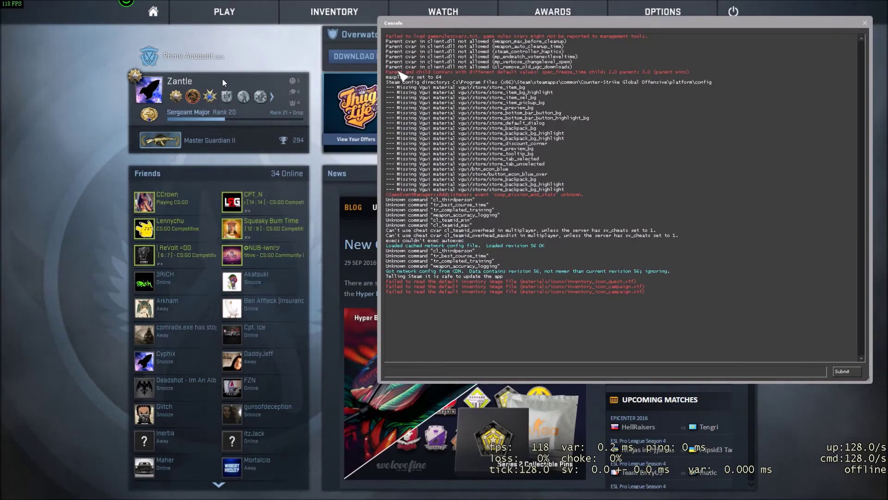
Load de_mirage from the console and join the Terrorist side.
{"action": "type", "text": "map"}
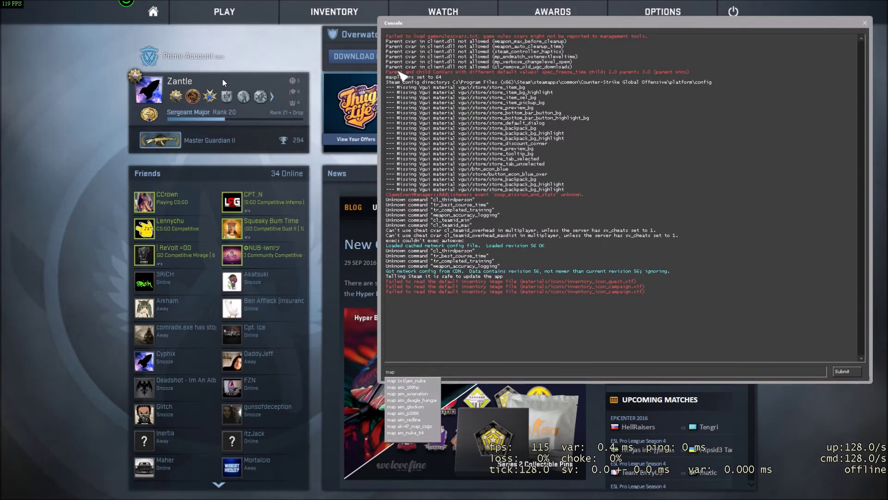
{"action": "type", "text": " de_mira"}
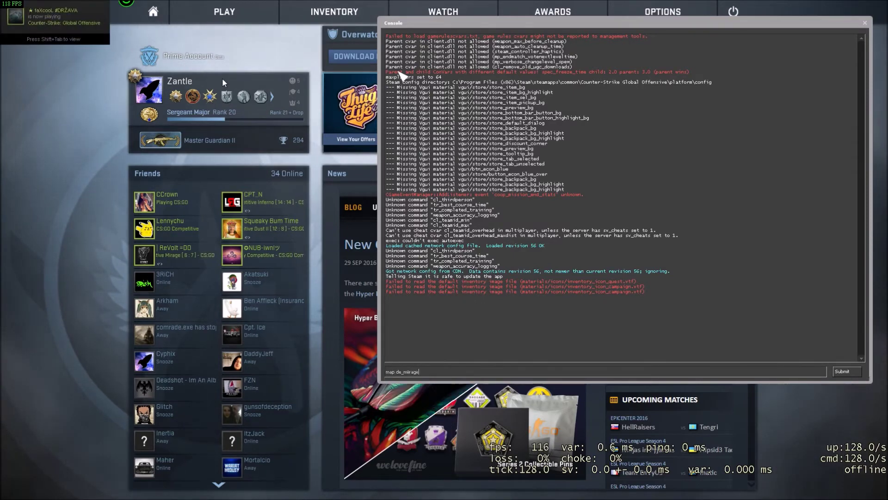
{"action": "type", "text": "ge"}
{"action": "key", "text": "Return"}
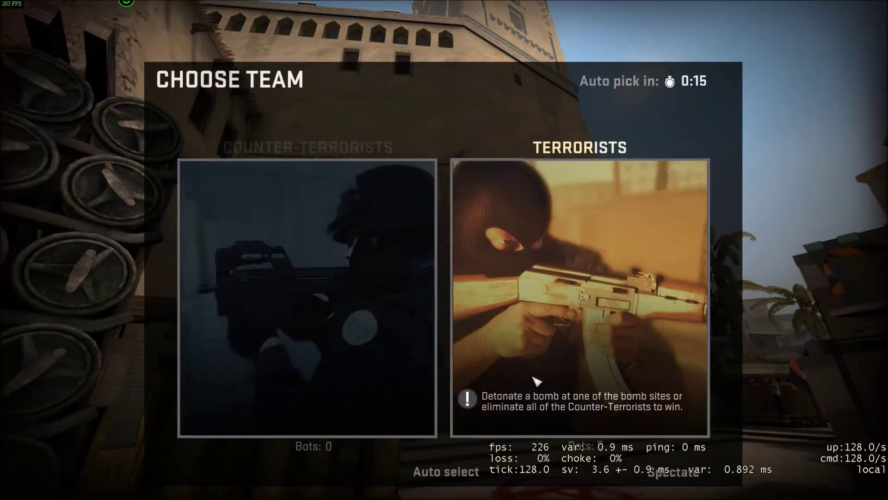
{"action": "left_click", "coordinate": [555, 282]}
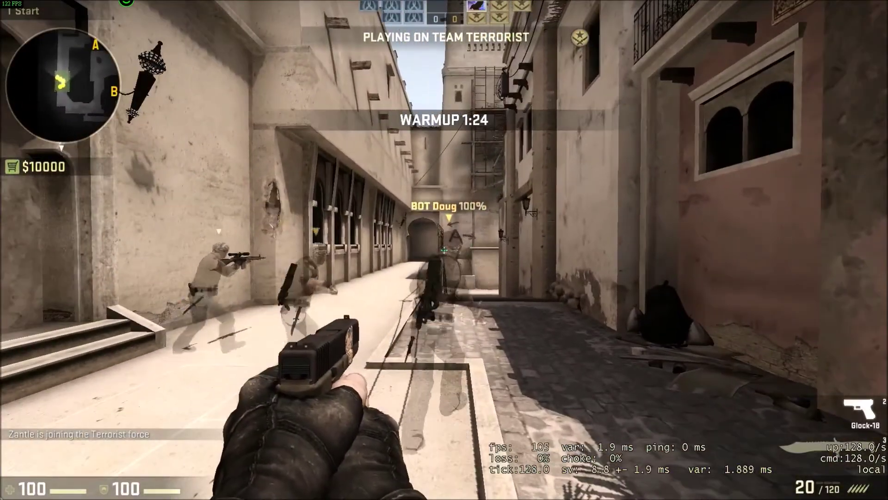
Remove all bots with the bot_kick console command.
{"action": "key", "text": "grave"}
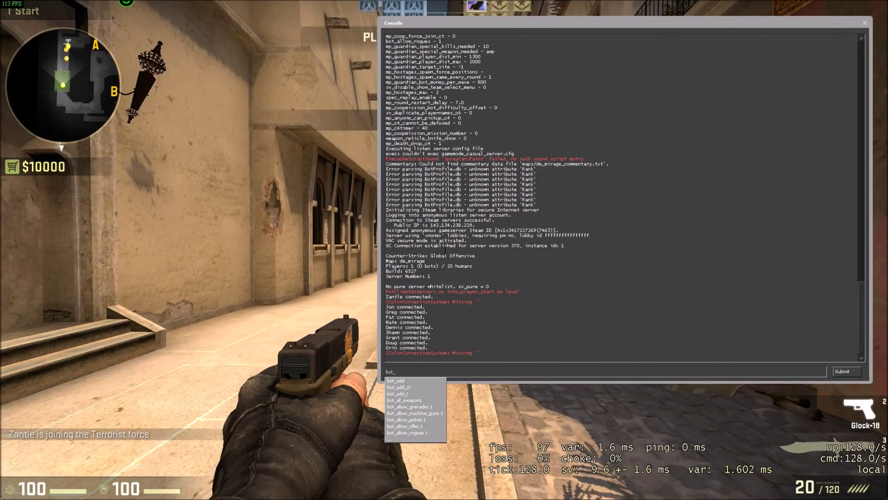
{"action": "type", "text": "bot_kick"}
{"action": "key", "text": "Return"}
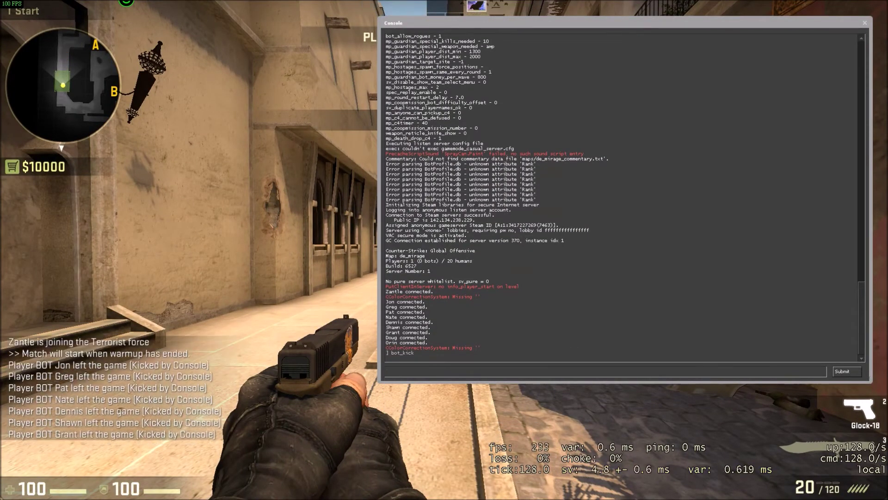
{"action": "key", "text": "grave"}
Switch to the knife and walk past the gate and up the stairs into Palace Interior.
{"action": "key", "text": "3"}
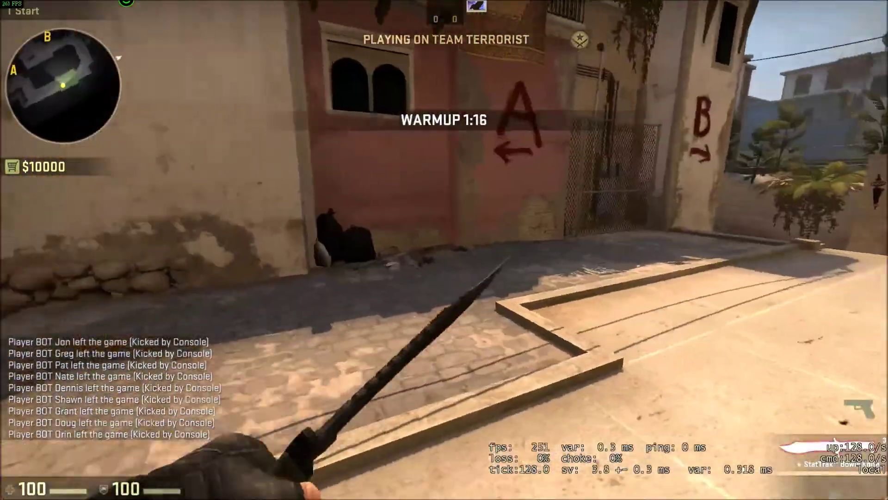
{"action": "key", "text": "f"}
{"action": "key", "text": "w"}
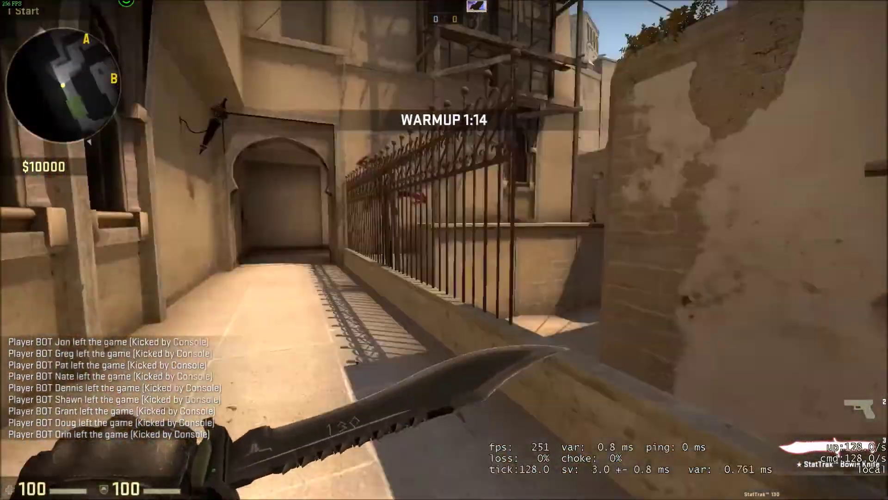
{"action": "key", "text": "f"}
{"action": "key", "text": "w"}
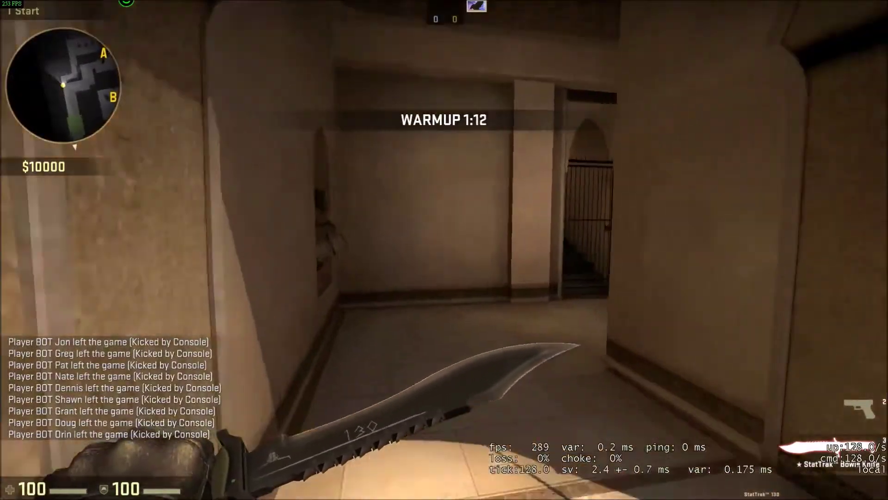
{"action": "key", "text": "w"}
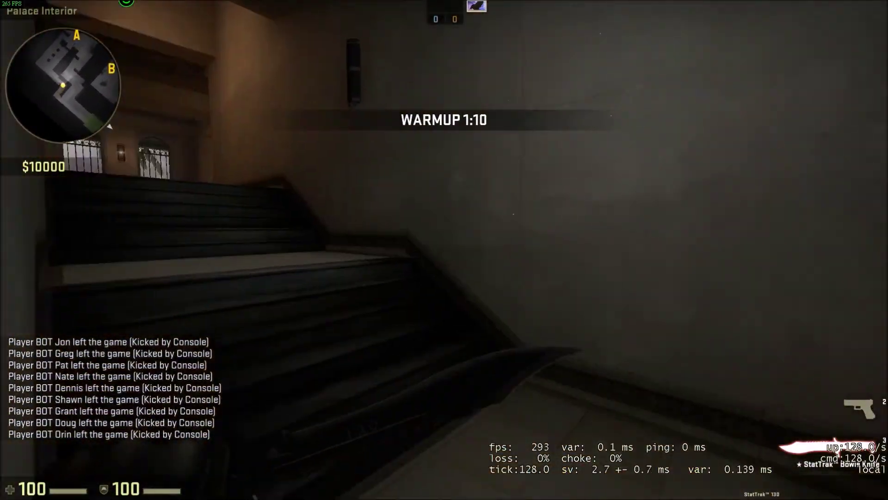
{"action": "key", "text": "w"}
{"action": "key", "text": "f"}
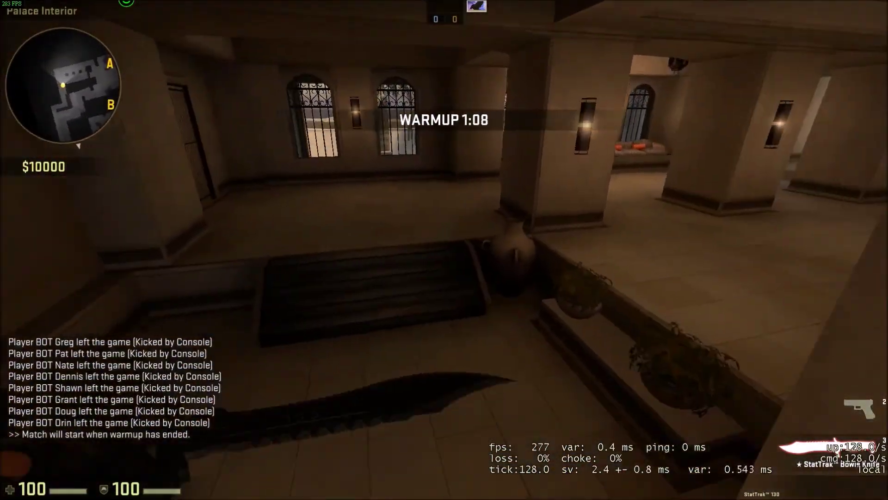
{"action": "key", "text": "w"}
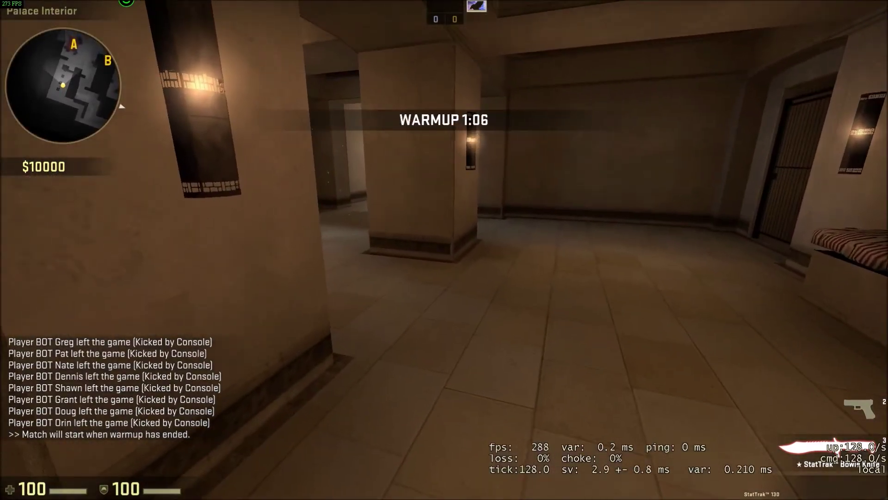
Exit the Mirage warmup to the main menu and confirm quitting the match.
{"action": "key", "text": "Escape"}
{"action": "left_click", "coordinate": [329, 399]}
{"action": "key", "text": "Escape"}
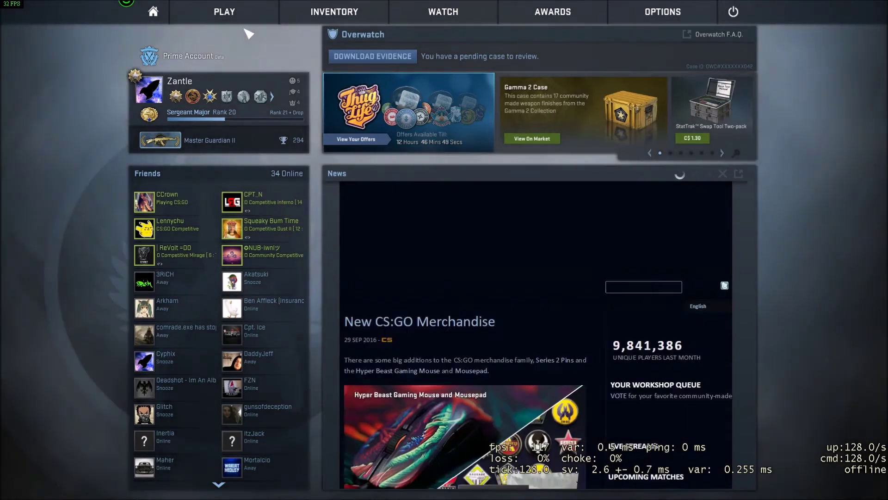
Join a surf_mesa server from the community server browser and close its welcome message.
{"action": "mouse_move", "coordinate": [240, 50]}
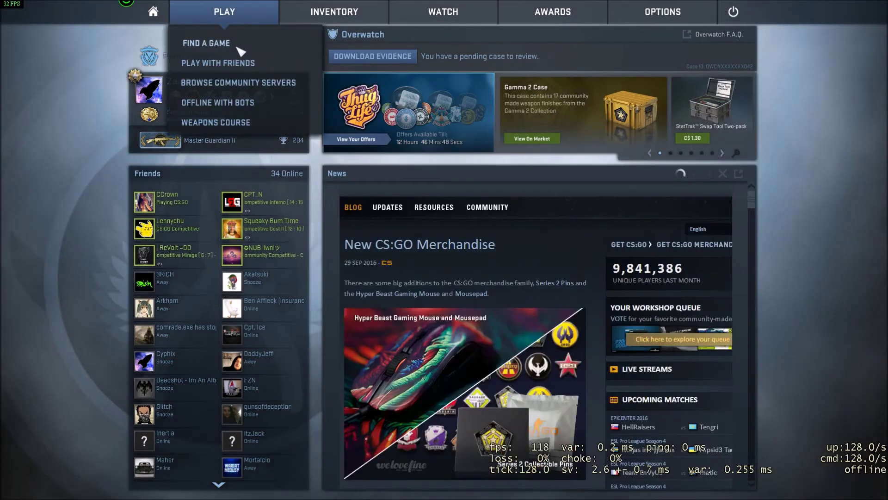
{"action": "left_click", "coordinate": [224, 84]}
{"action": "left_click", "coordinate": [490, 311]}
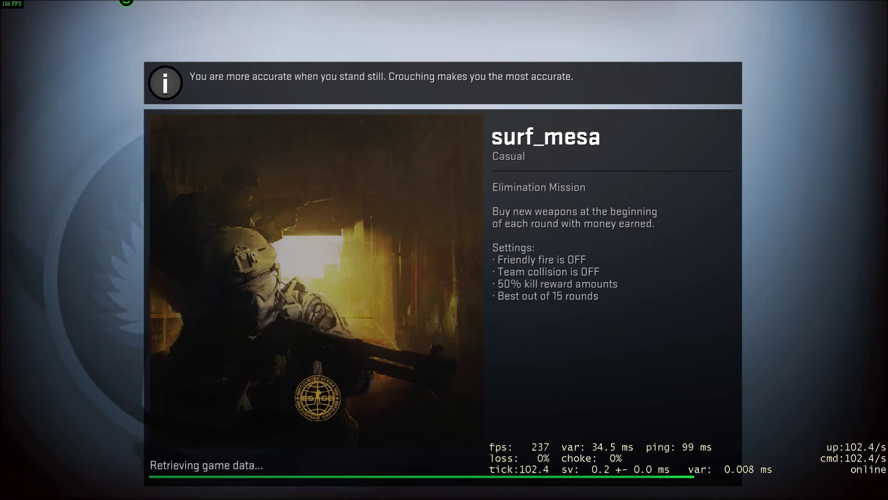
{"action": "key", "text": "Escape"}
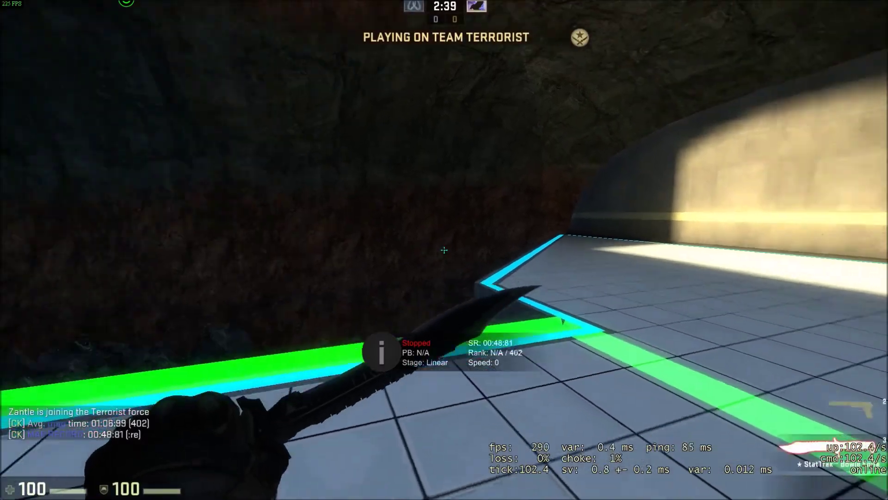
Start the surf_mesa run over the peak, through the dark tunnel toward the canyon.
{"action": "key", "text": "w"}
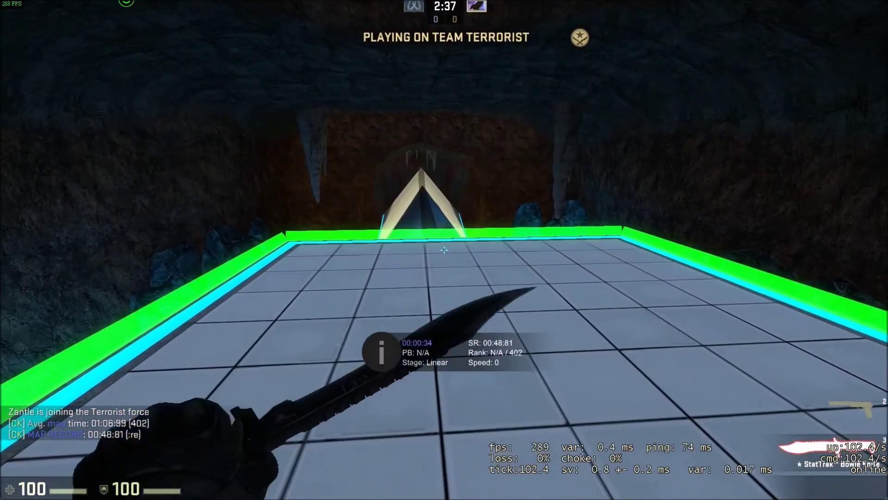
{"action": "key", "text": "w"}
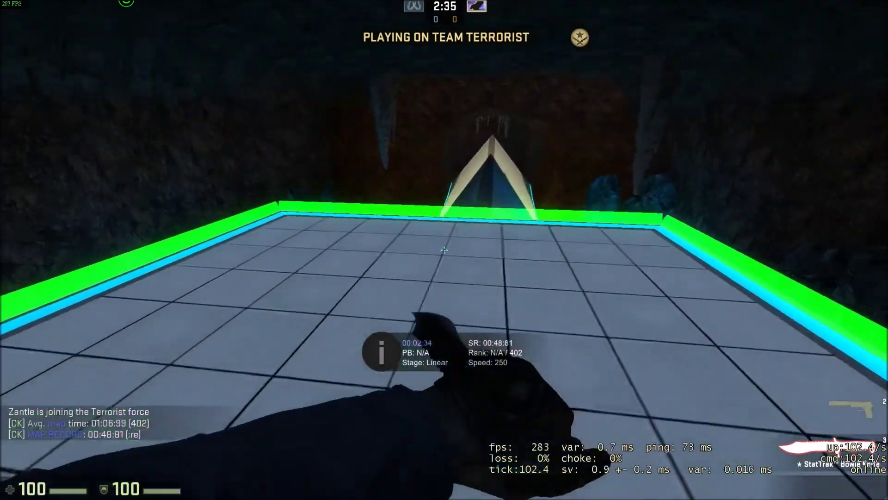
{"action": "key", "text": "a"}
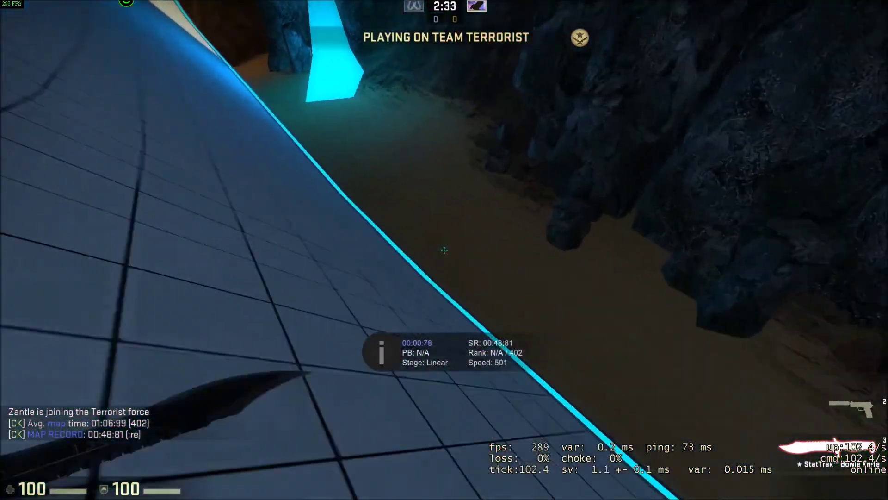
{"action": "key", "text": "a"}
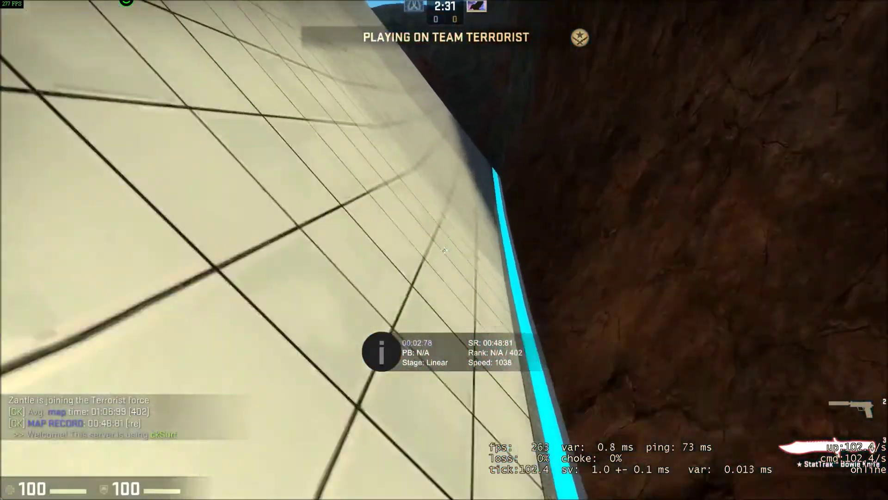
{"action": "key", "text": "a"}
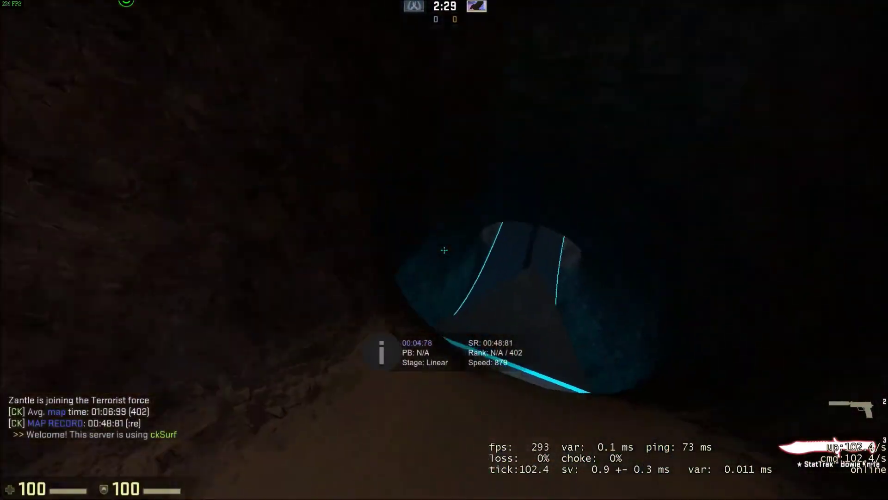
{"action": "key", "text": "d"}
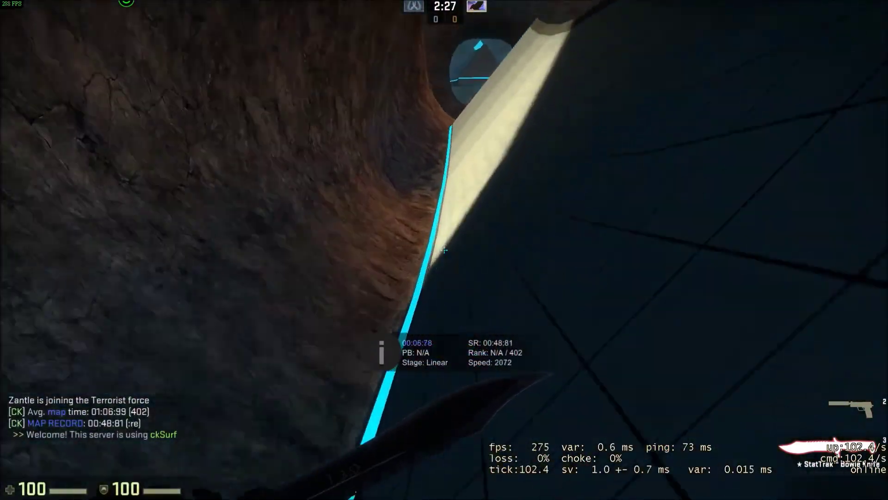
{"action": "key", "text": "d"}
Surf the left ramp through the brown, cave and blue tunnels past the first checkpoint.
{"action": "key", "text": "a"}
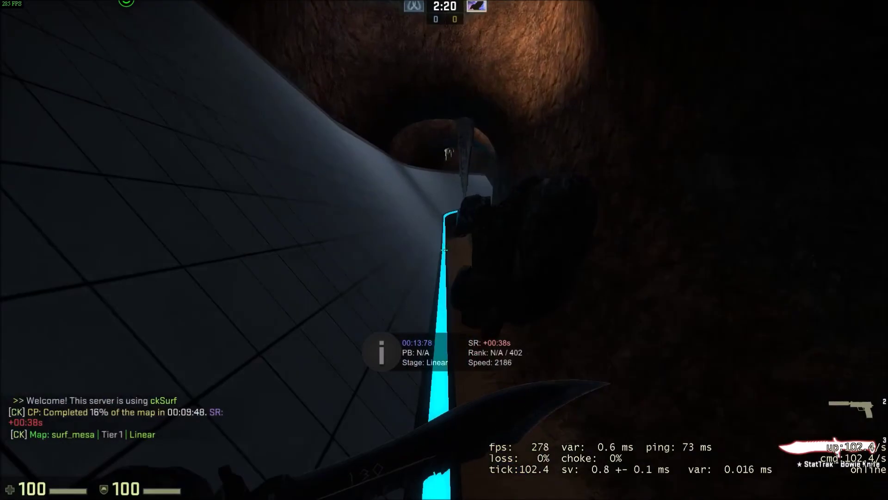
{"action": "key", "text": "a"}
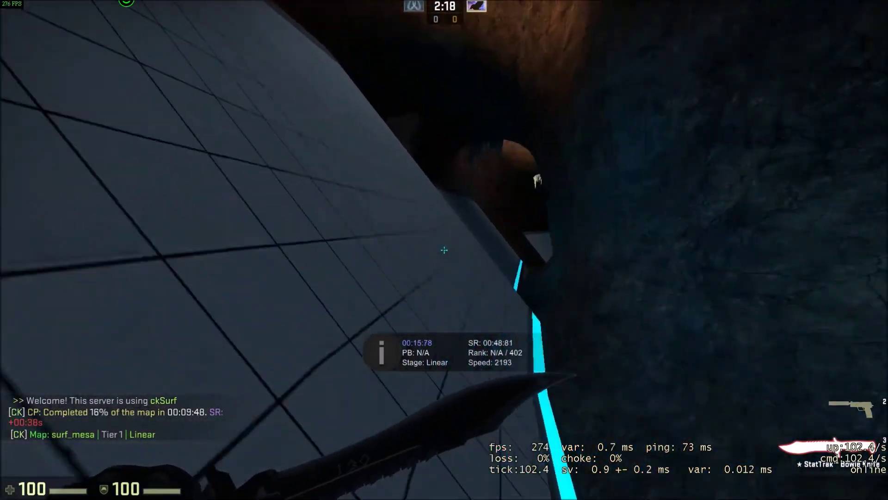
{"action": "key", "text": "a"}
{"action": "key", "text": "a"}
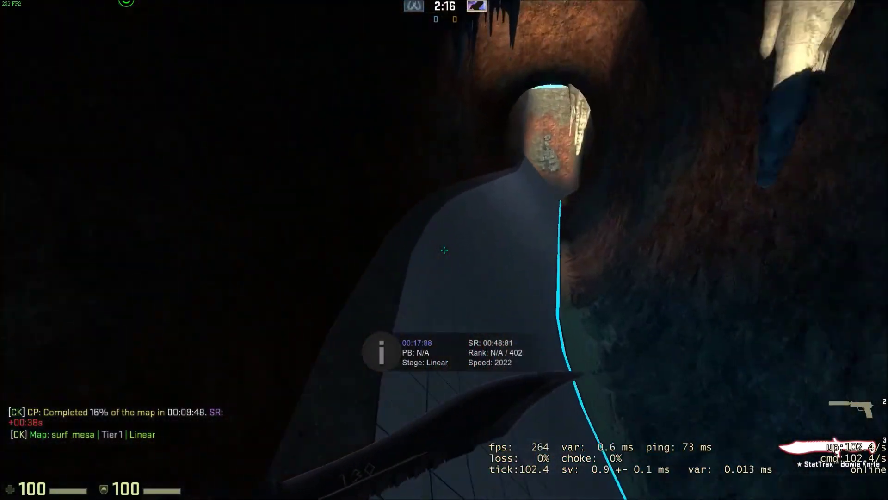
{"action": "key", "text": "a"}
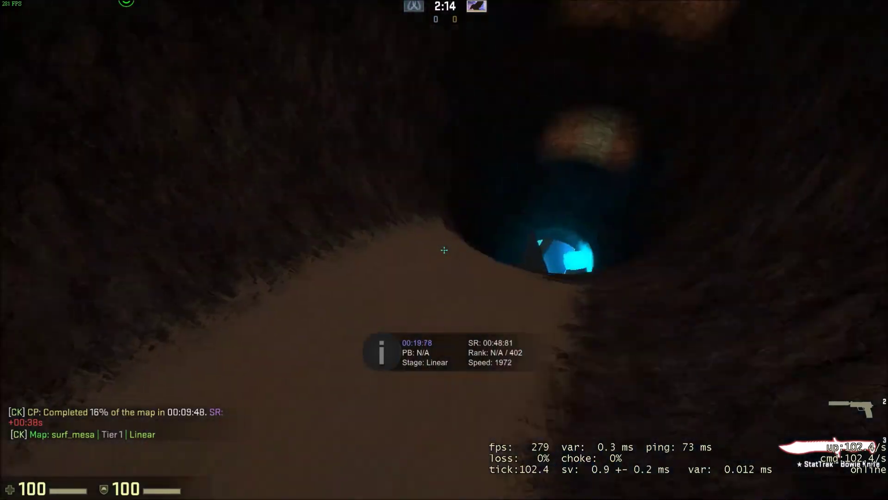
{"action": "key", "text": "a"}
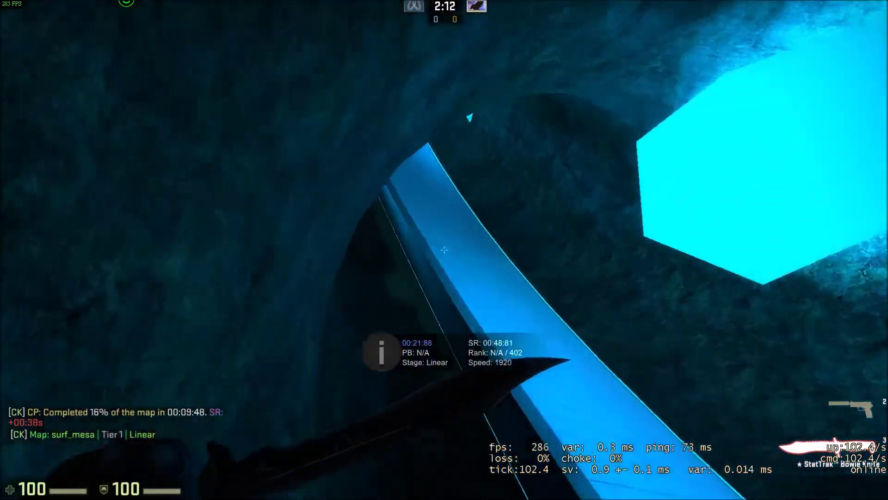
{"action": "key", "text": "d"}
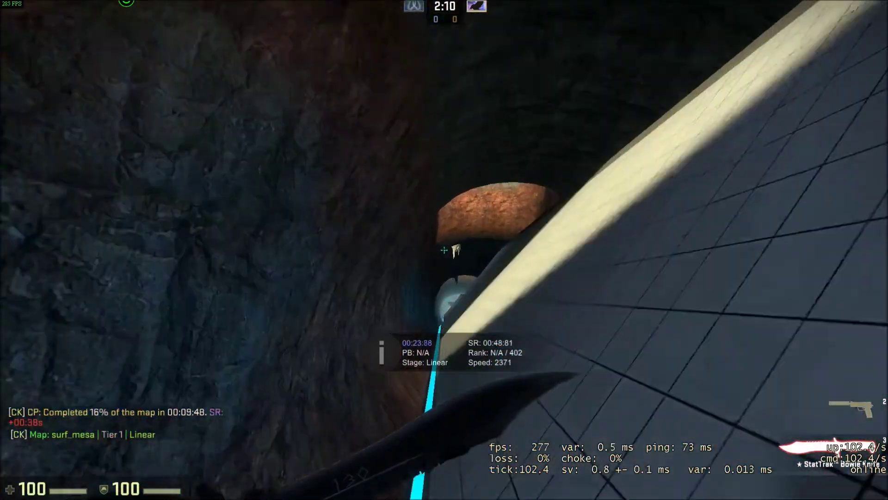